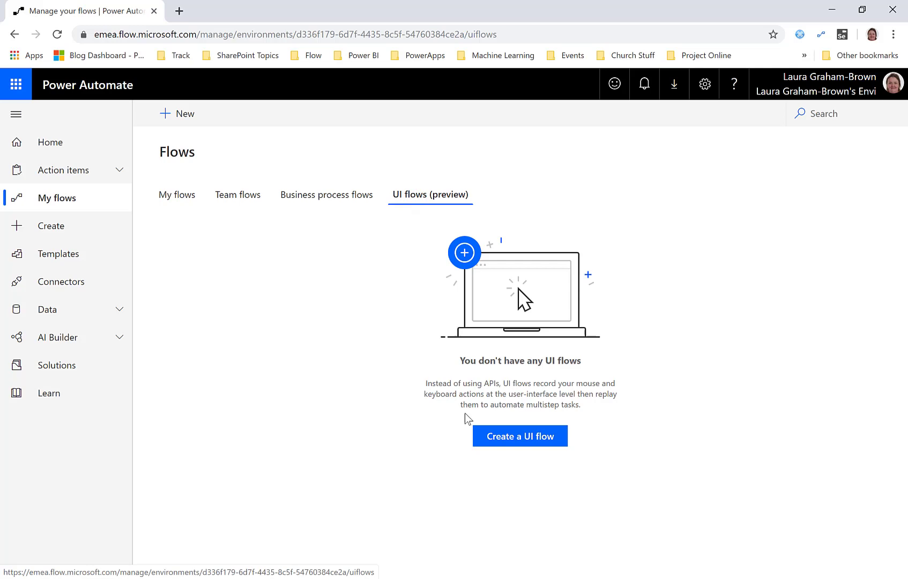
Create a desktop-app UI flow and enter 'Demo Calc' as its flow name.
click(511, 438)
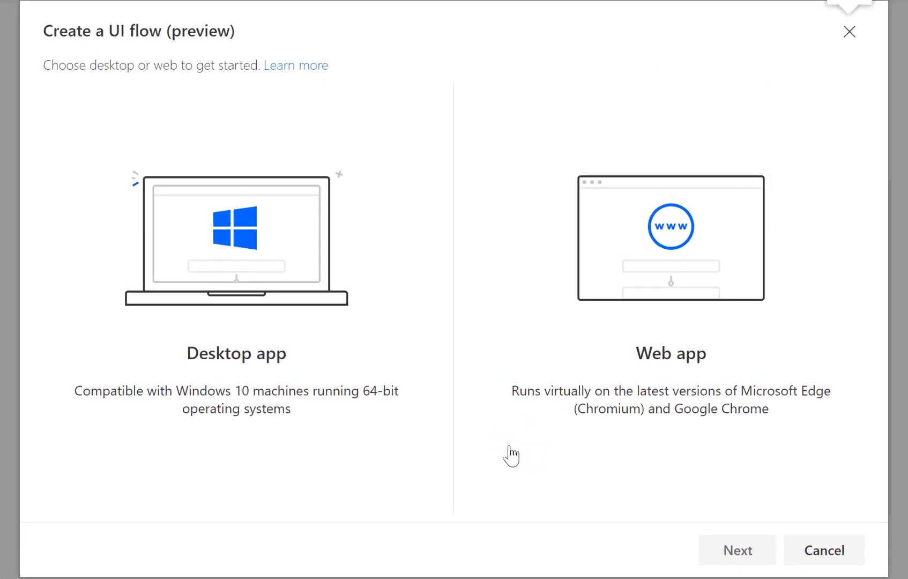
click(229, 255)
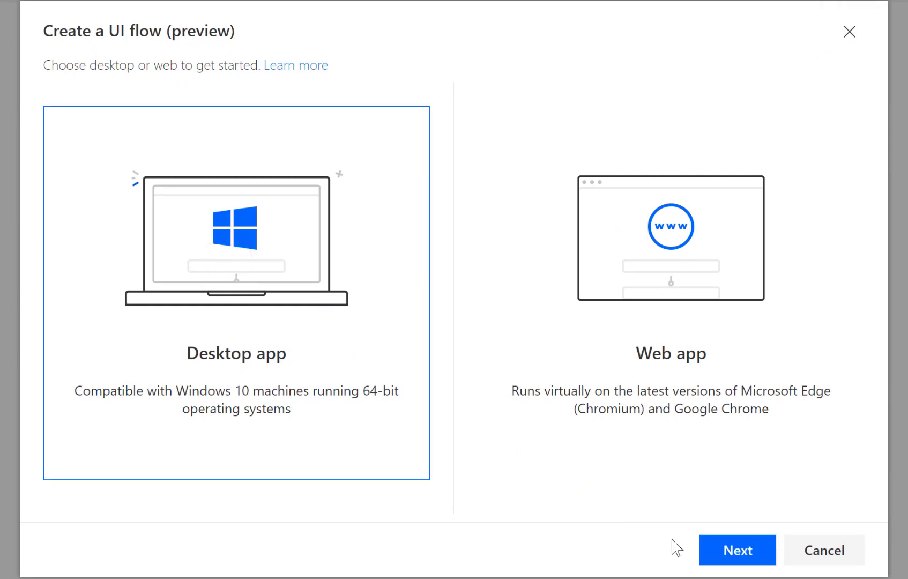
click(725, 552)
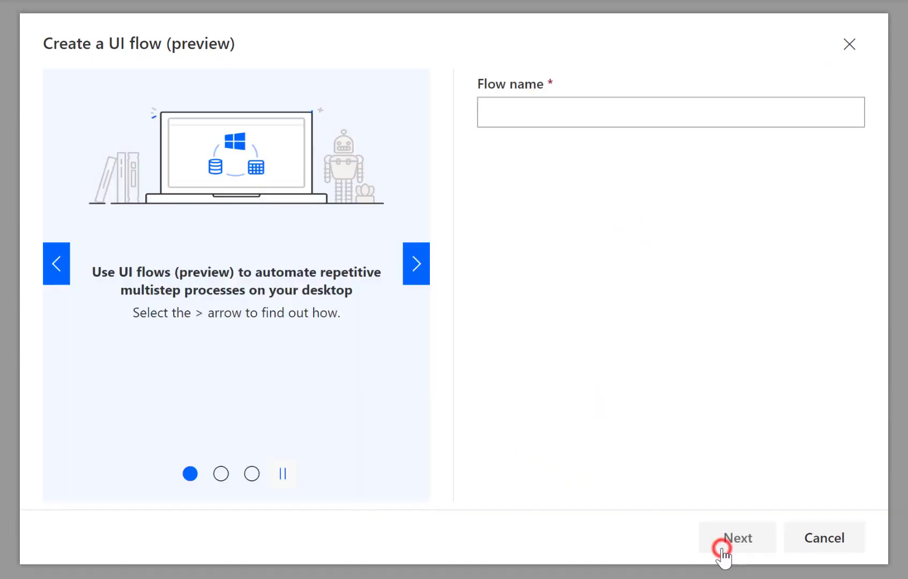
click(493, 114)
text(Dem)
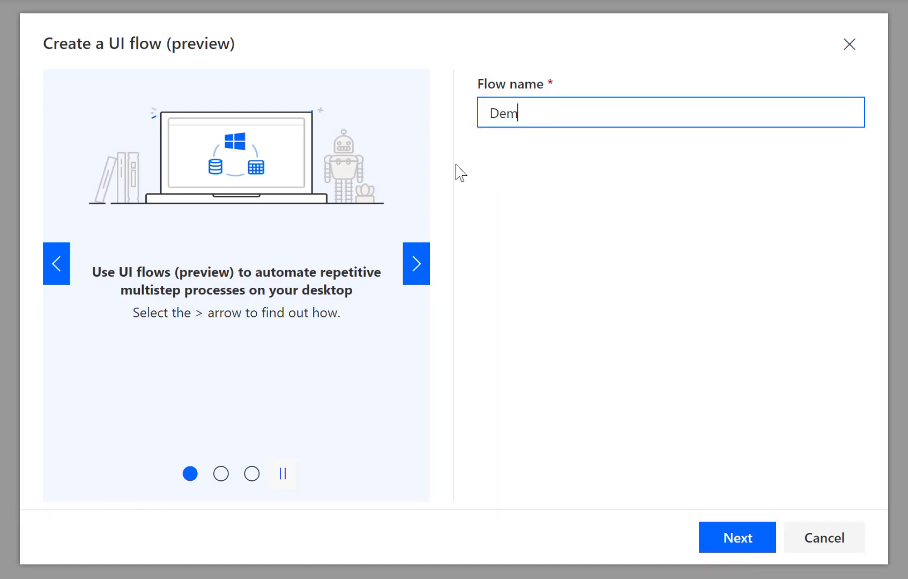
text(o Clac)
key(BackSpace)
key(BackSpace)
key(BackSpace)
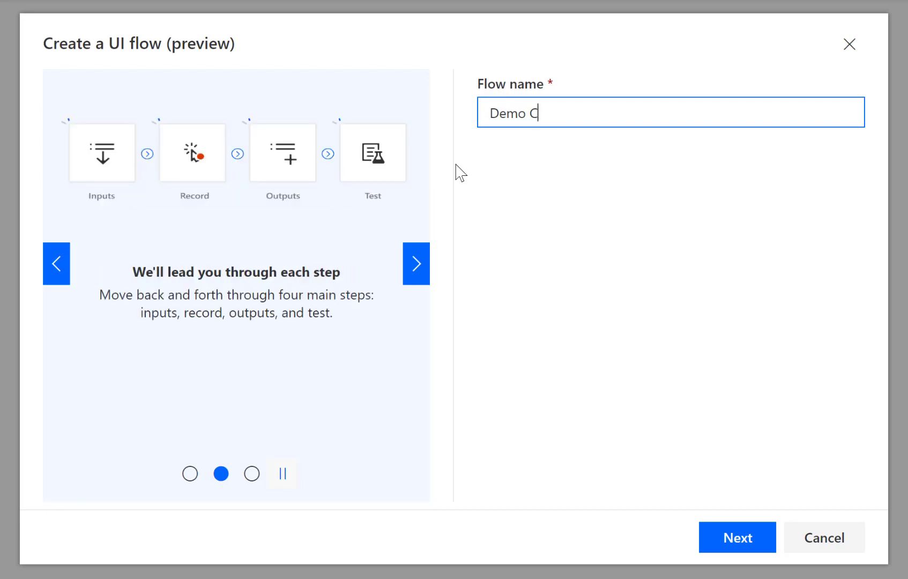
text(alc)
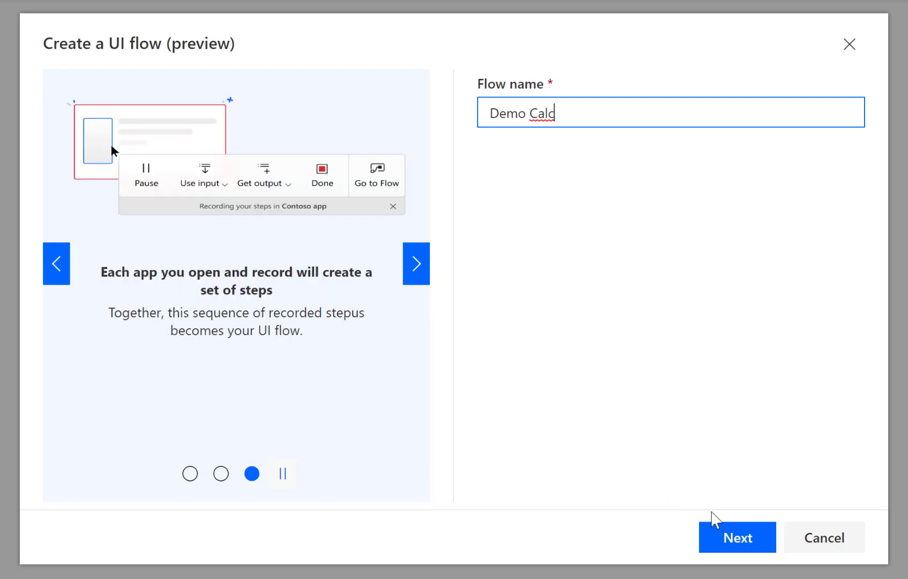
Add a 'Big Number' input with sample data 1000 and description 'big number to multiply'.
click(731, 546)
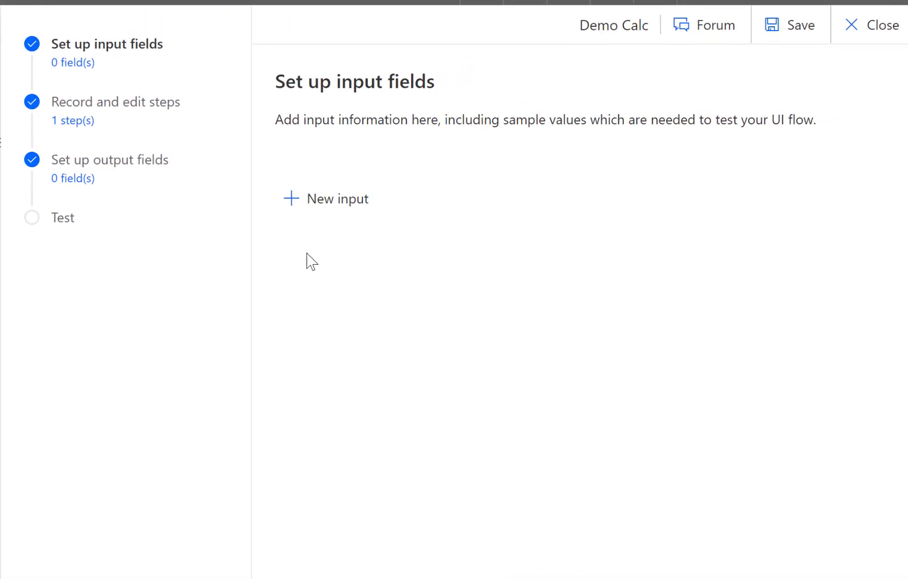
click(290, 202)
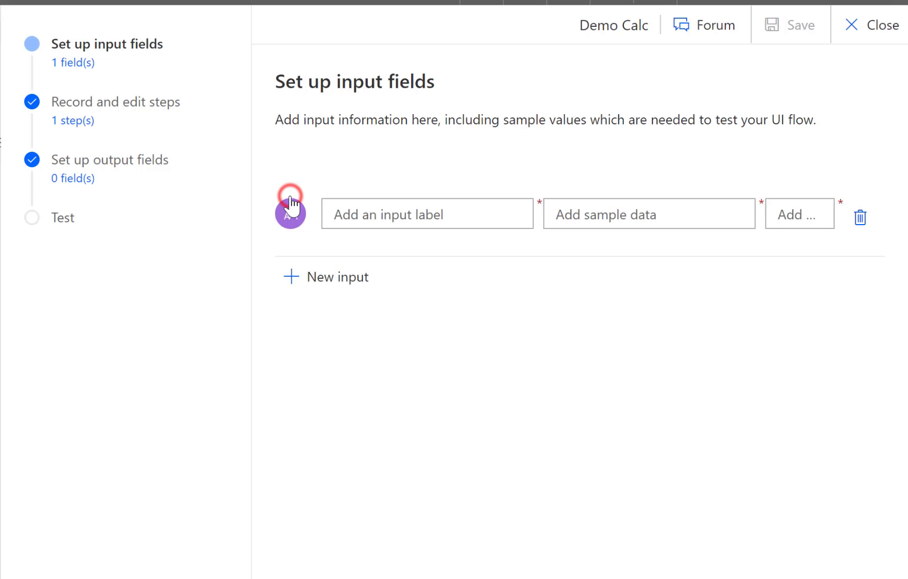
click(367, 217)
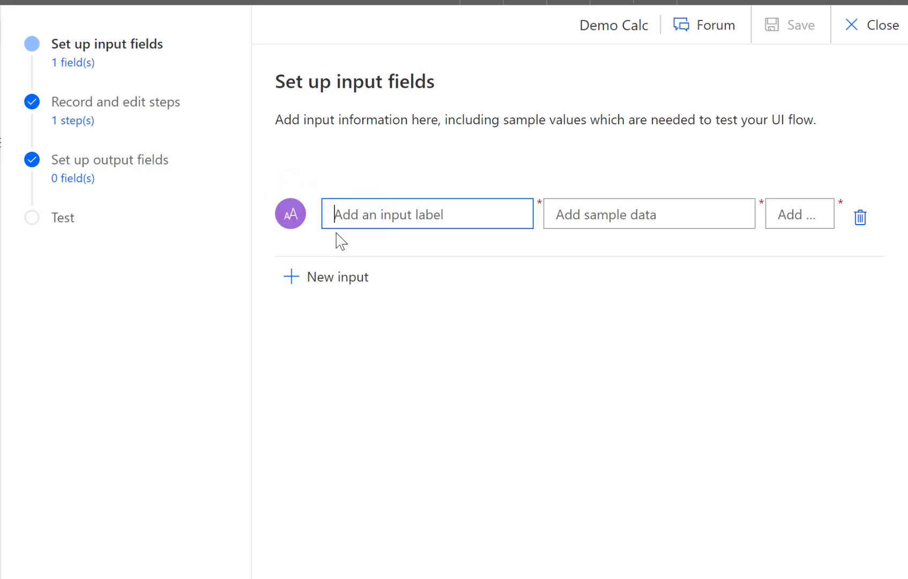
text(Big Nu)
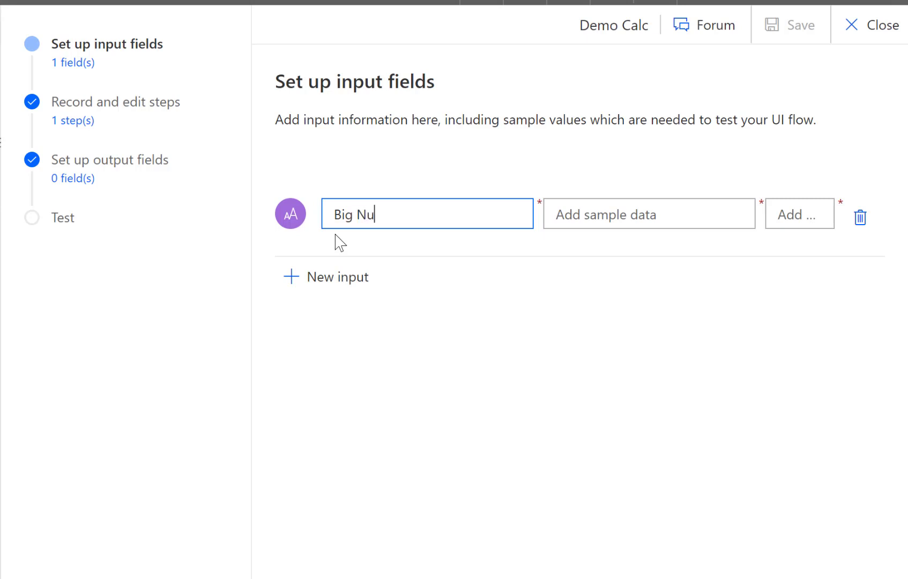
text(mber)
key(Tab)
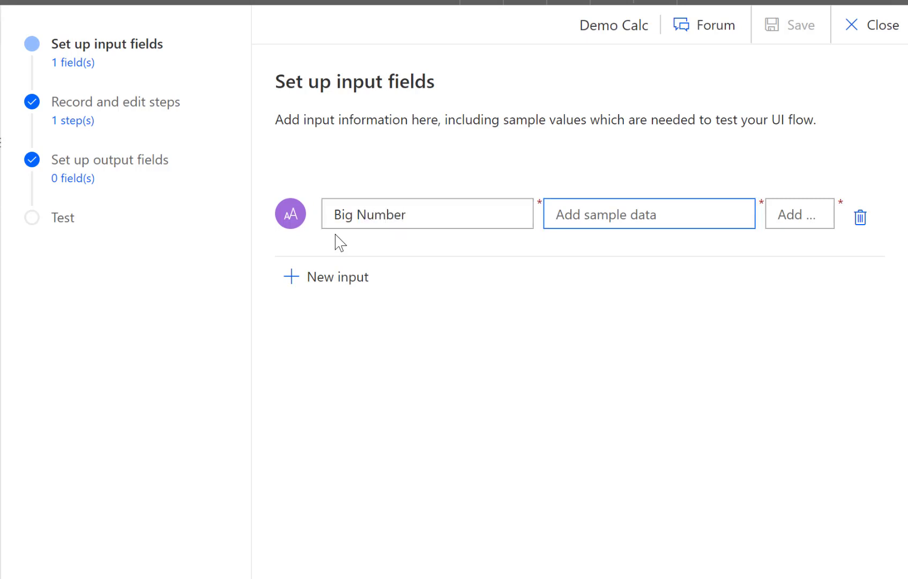
text(1000)
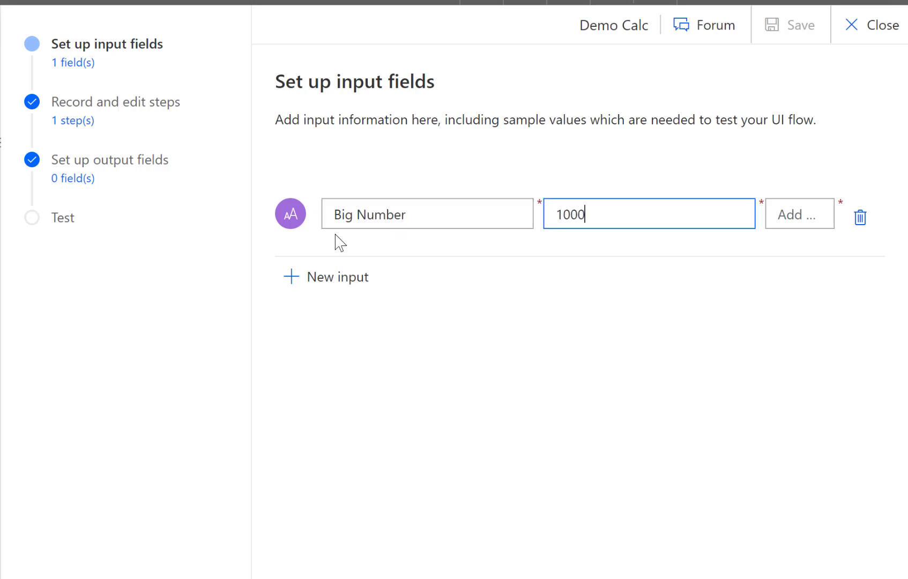
key(Tab)
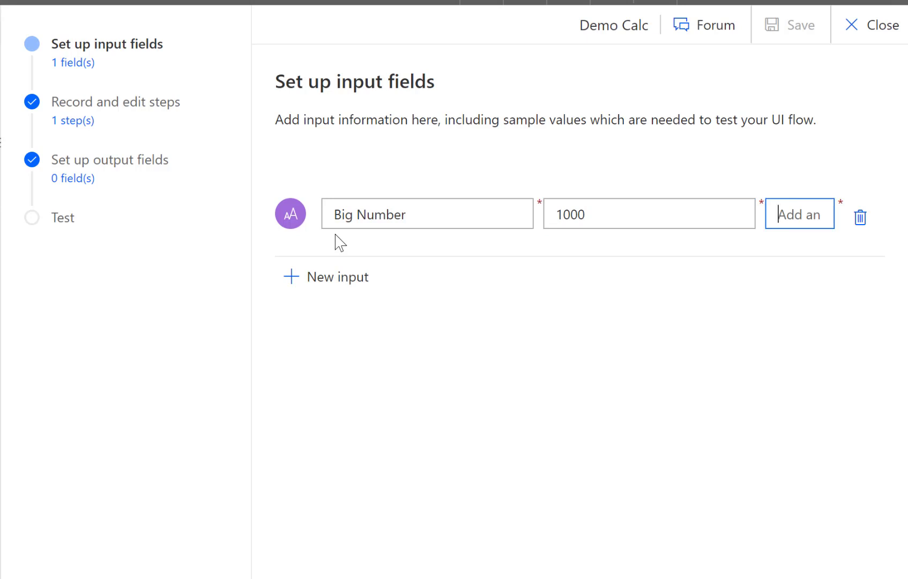
text(big numb)
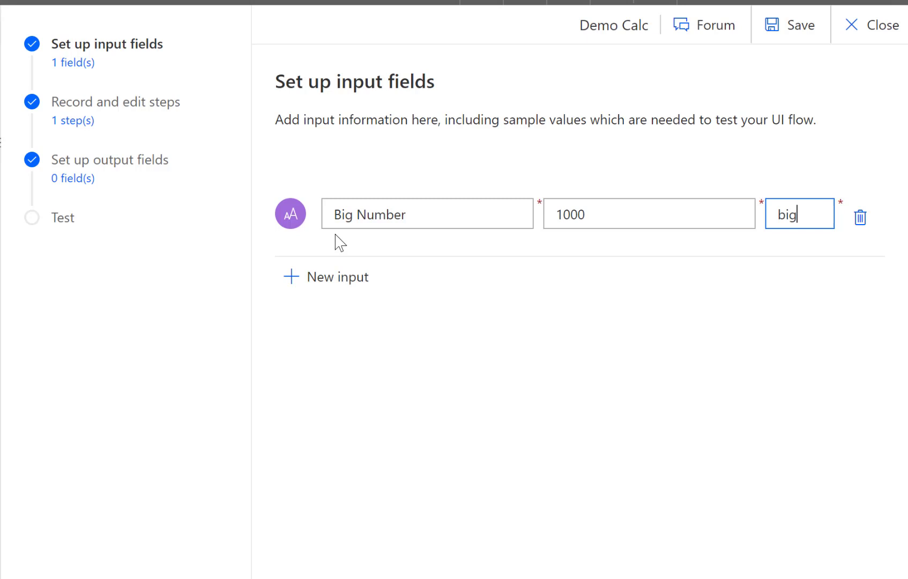
text(er to multi)
text(ply)
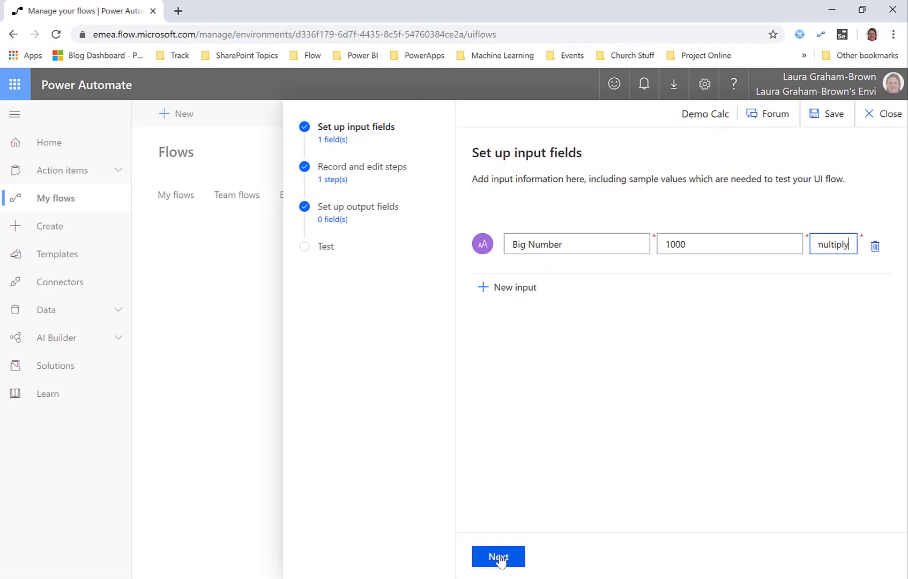
Advance to the recording stage and launch the desktop recorder with Calculator.
click(498, 557)
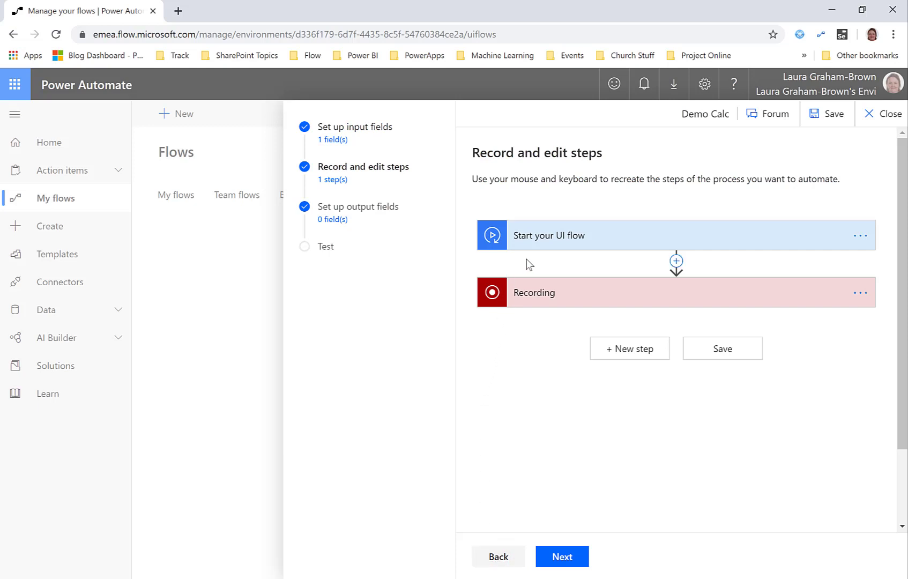
click(541, 296)
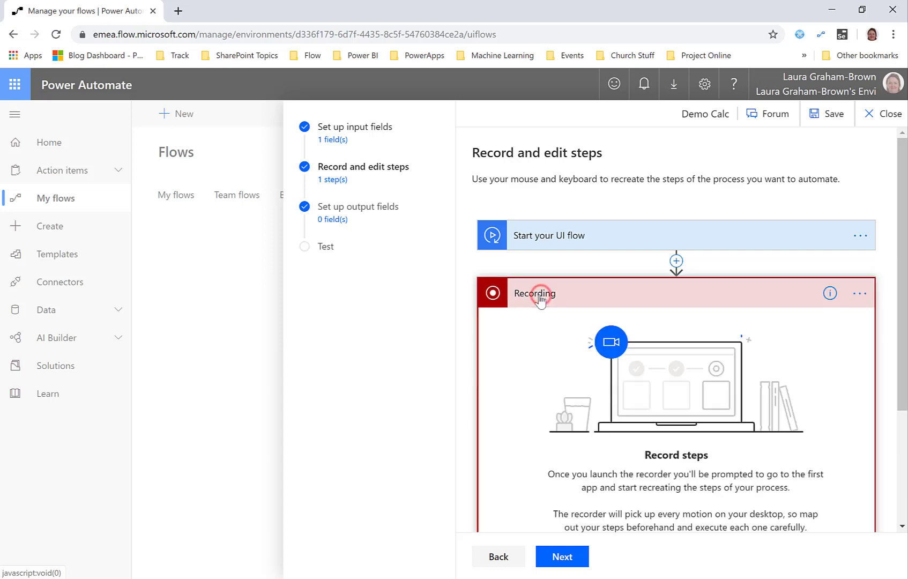
scroll(542, 309, down, 2)
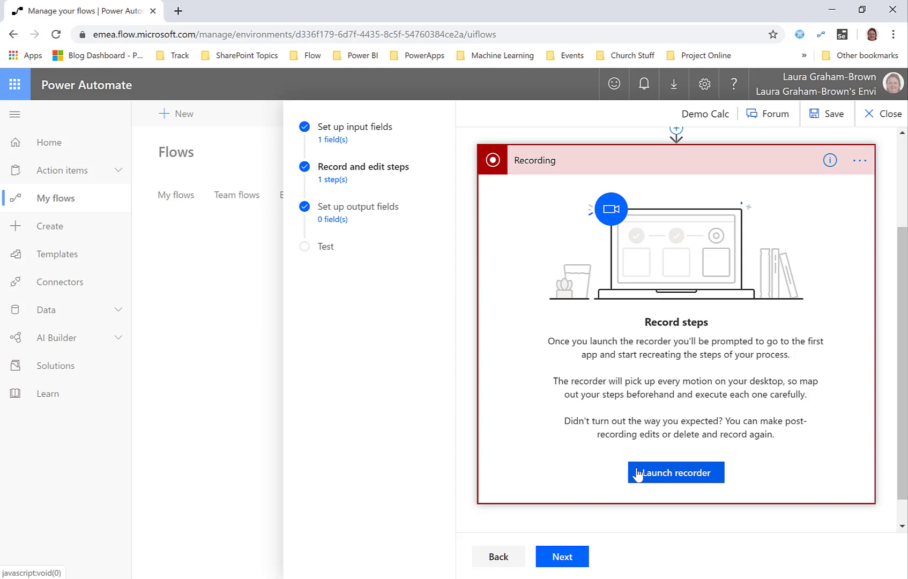
click(678, 477)
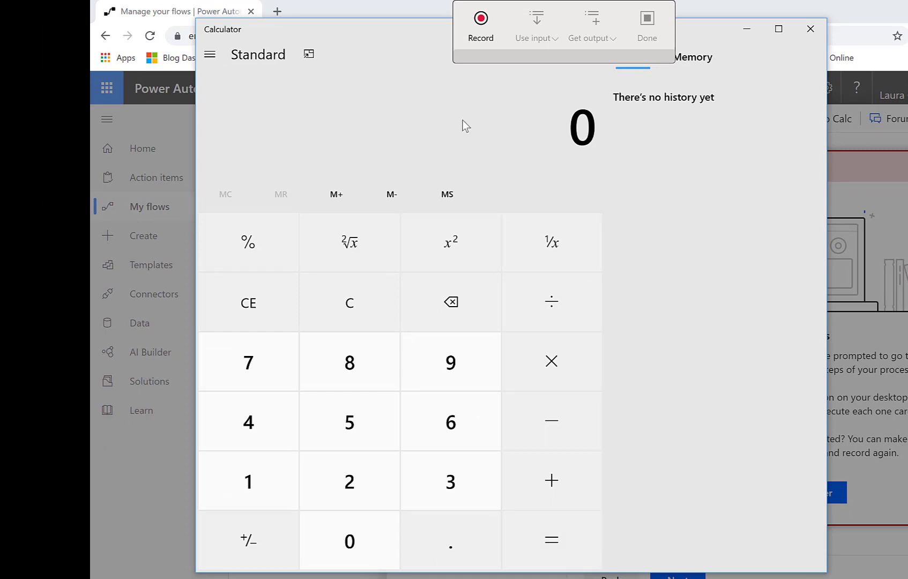
Start recording and pick the Big Number input to feed into Calculator.
click(479, 37)
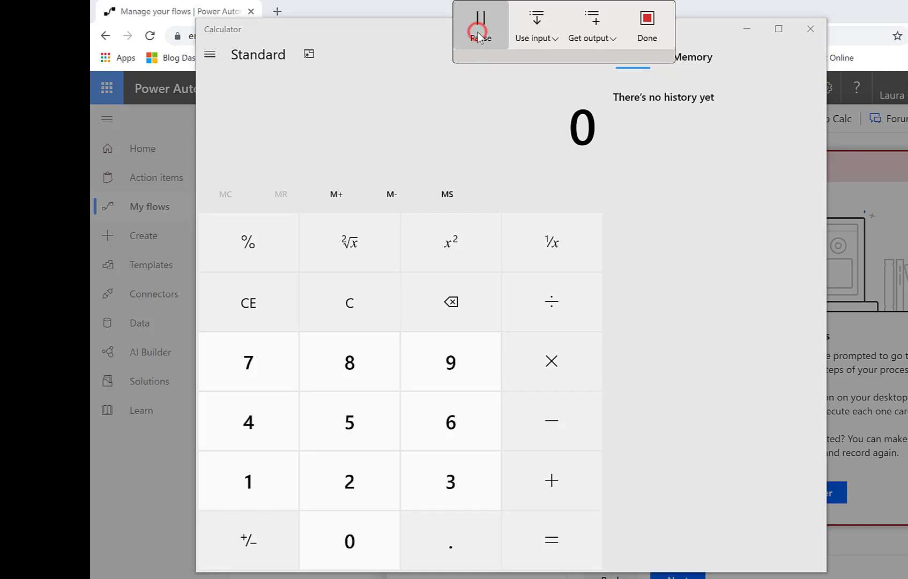
click(540, 40)
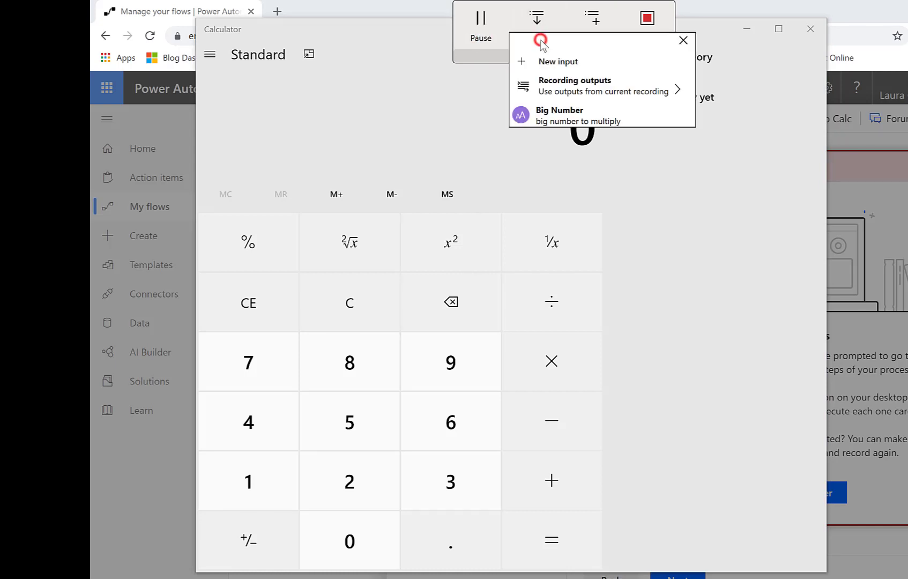
click(564, 114)
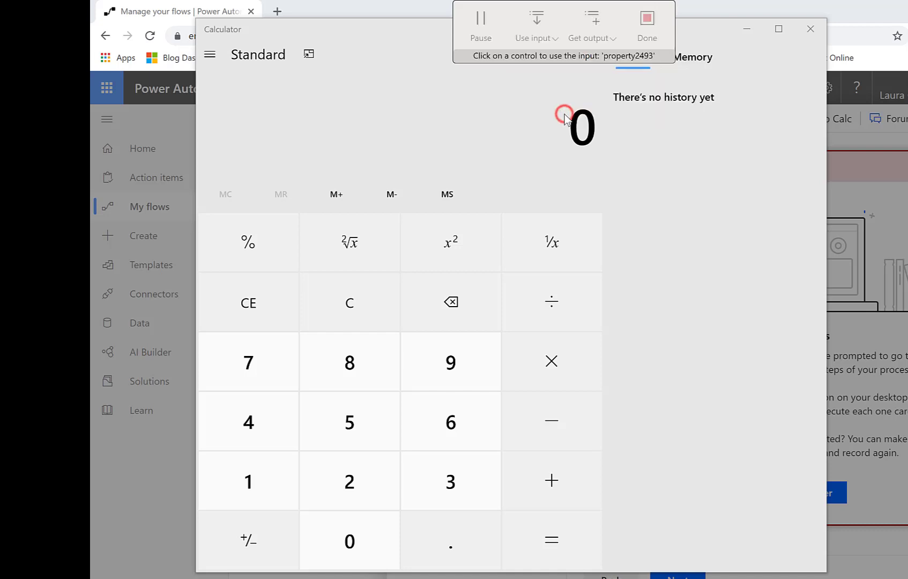
Insert the Big Number value into Calculator and compute × 5 = 5,000.
click(555, 141)
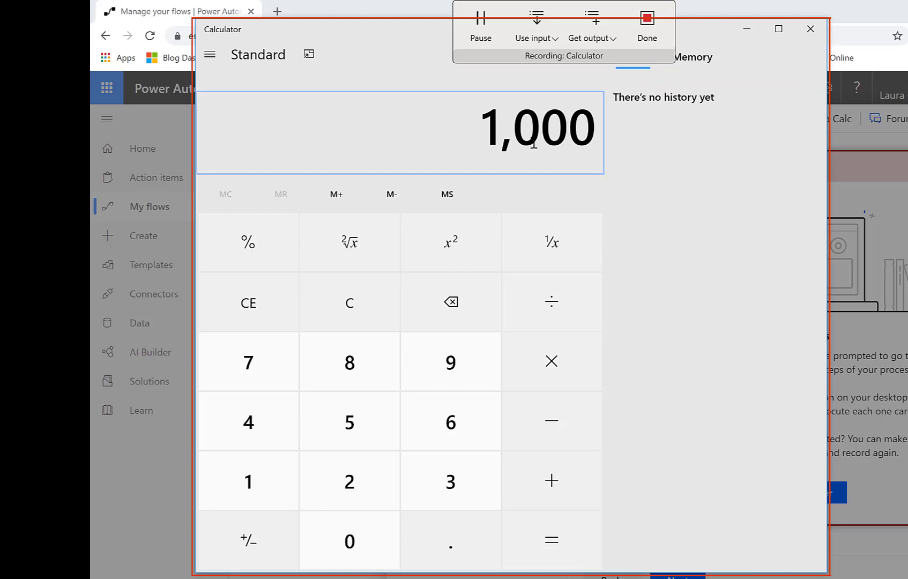
click(549, 364)
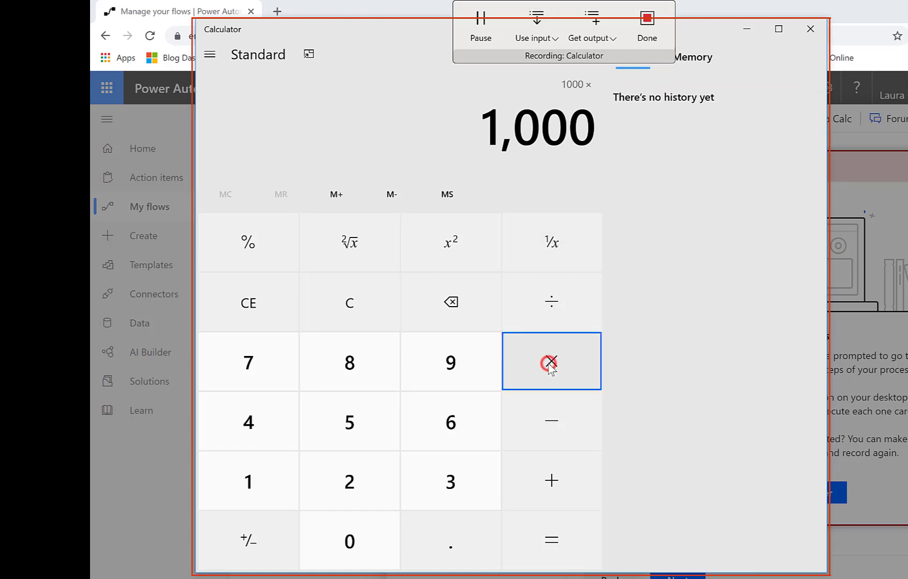
click(356, 427)
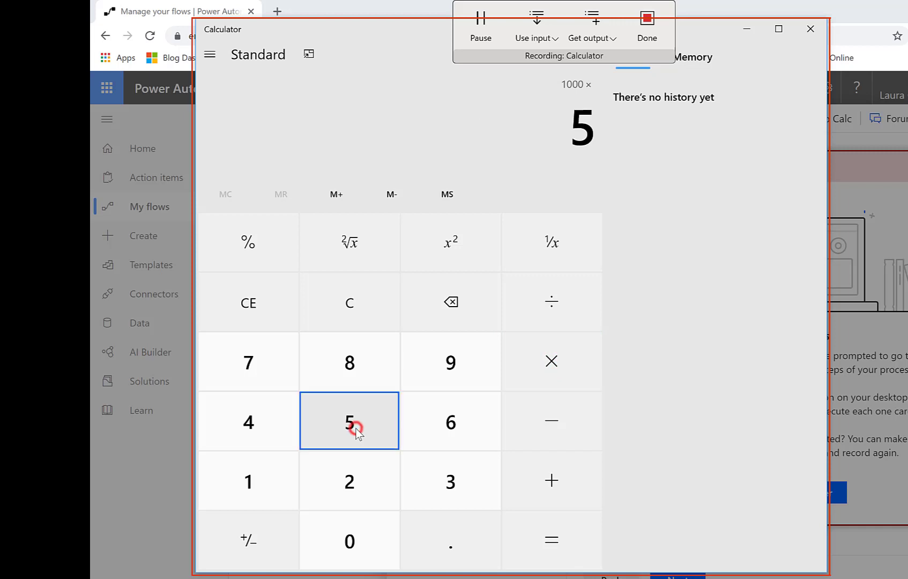
click(551, 543)
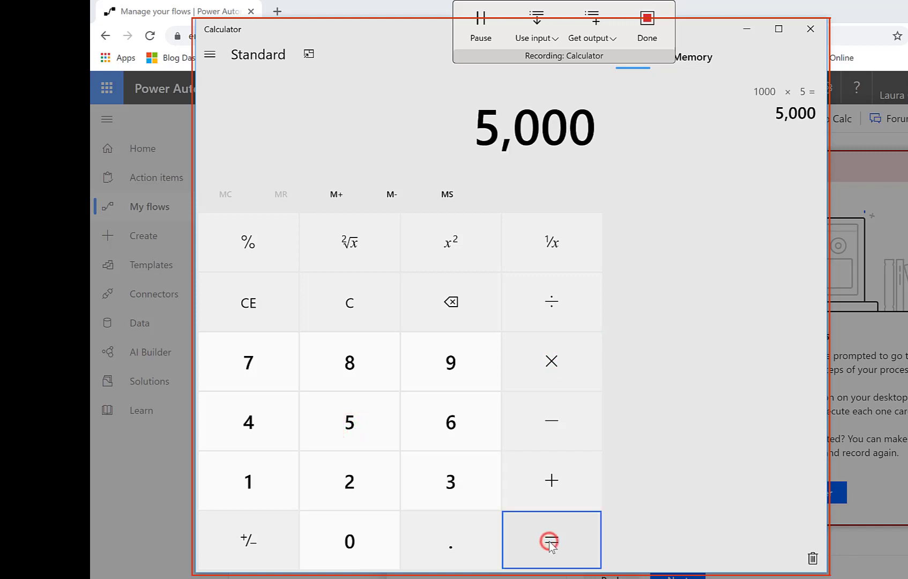
Start capturing the 5,000 display as Select text output.
click(595, 35)
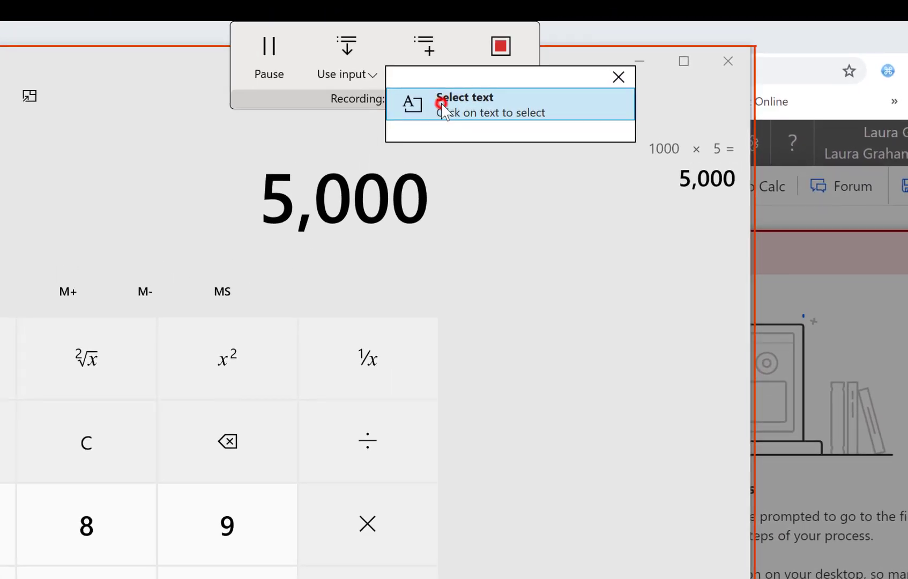
click(605, 61)
click(424, 210)
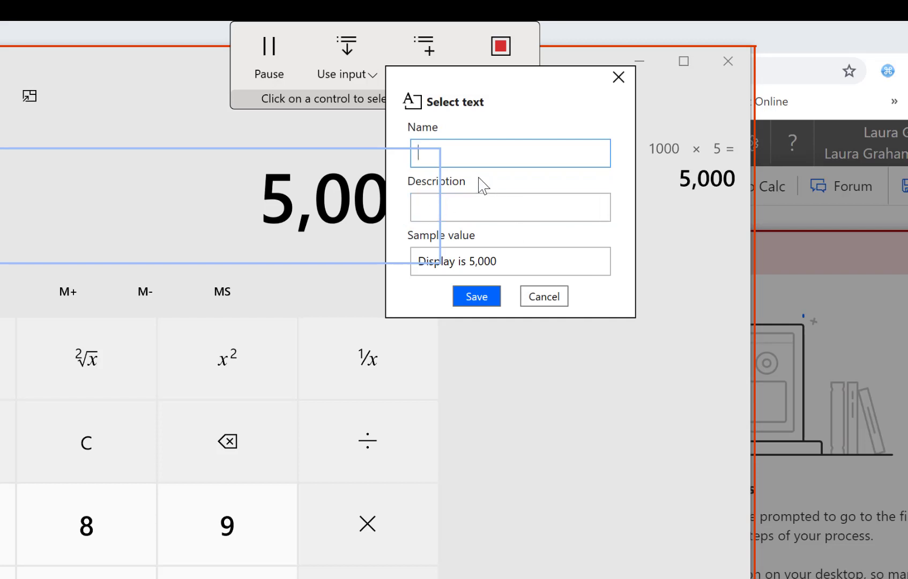
Pick the 5,000 display as the output and name it 'Result'.
click(262, 210)
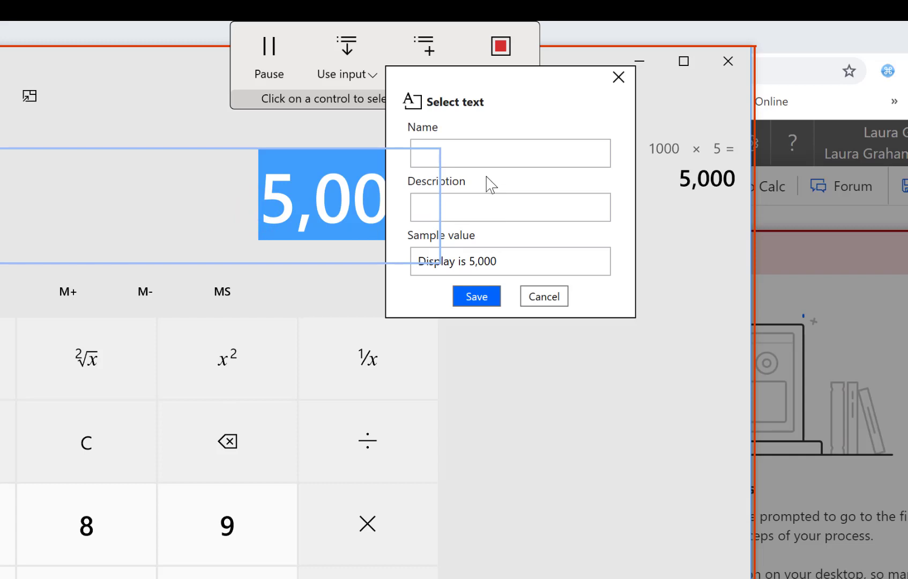
click(483, 151)
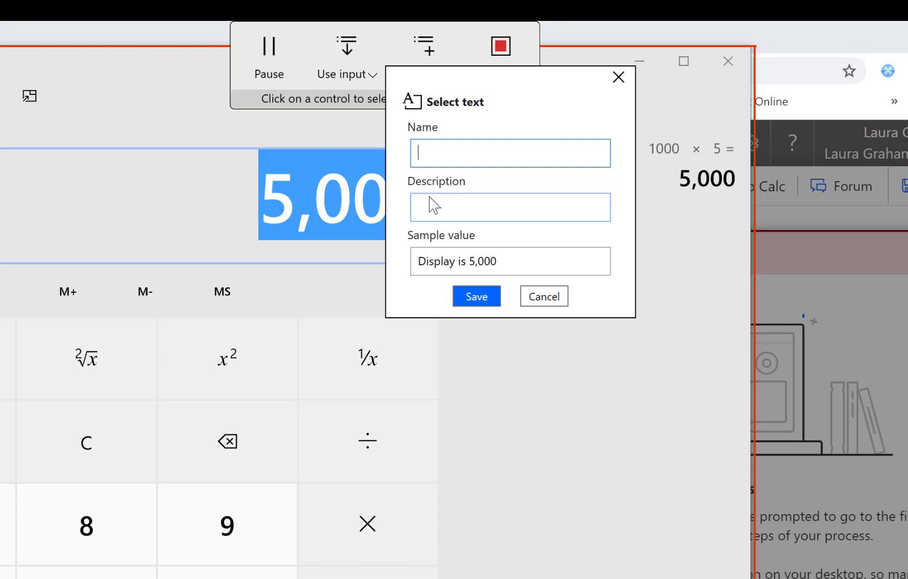
text(Reswult)
key(BackSpace)
key(BackSpace)
key(BackSpace)
key(BackSpace)
text(ult)
Describe the output as 'big number times 5' and save it.
click(434, 204)
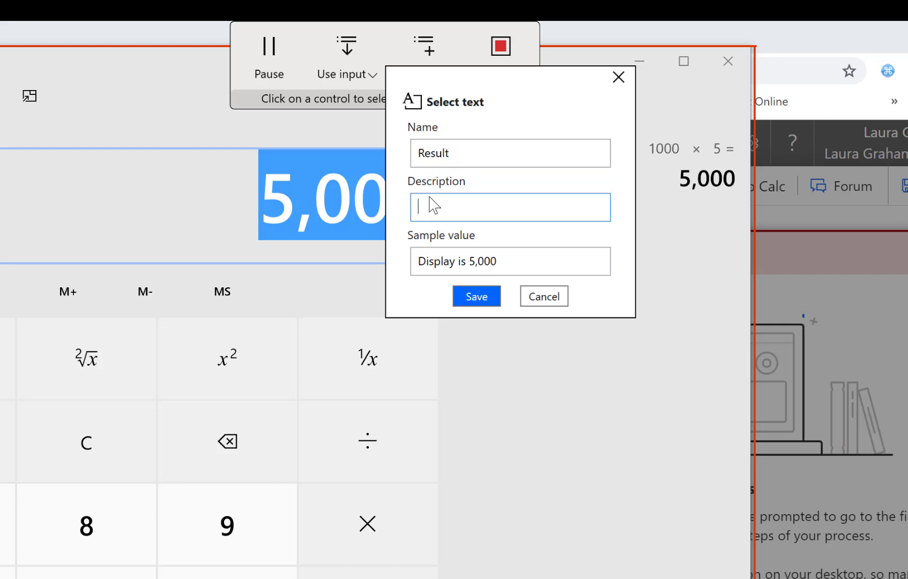
text(big number times 5)
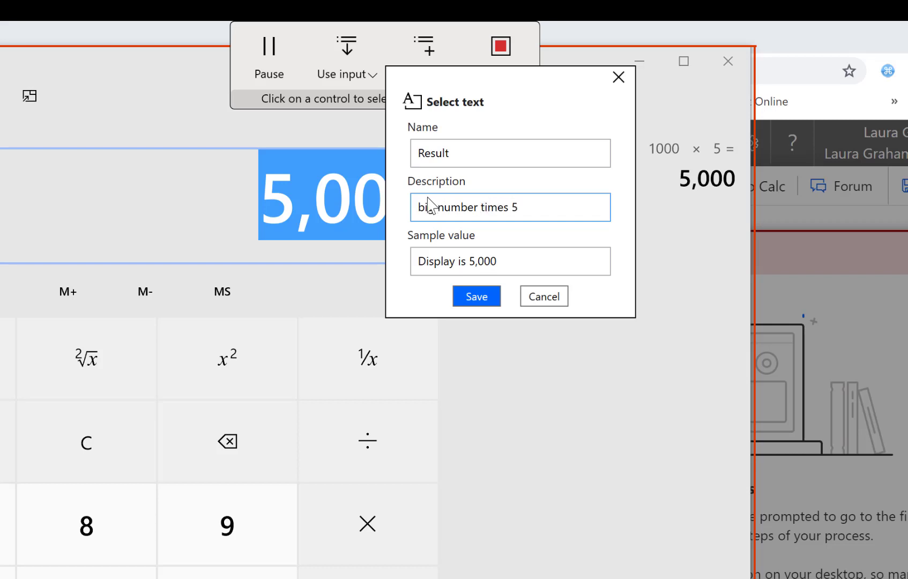
click(508, 259)
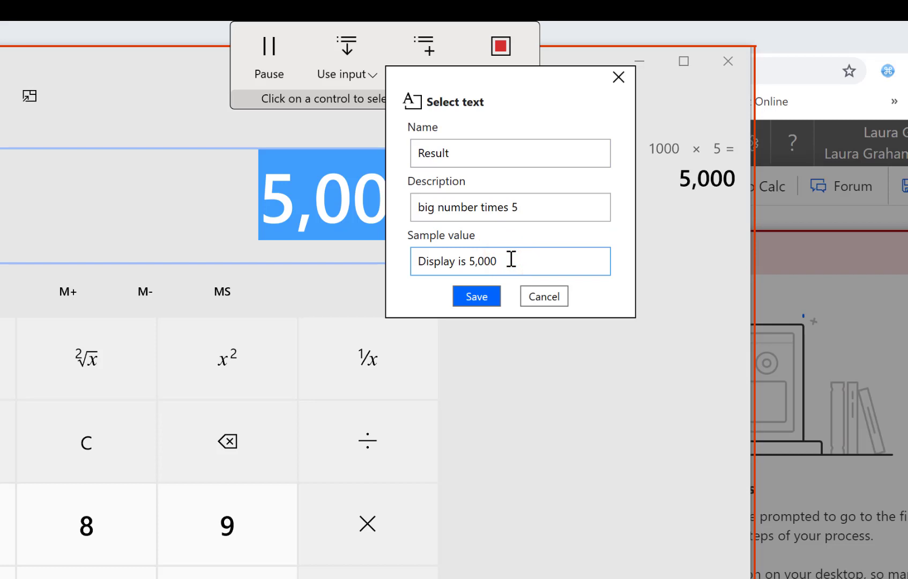
drag(468, 263, 416, 269)
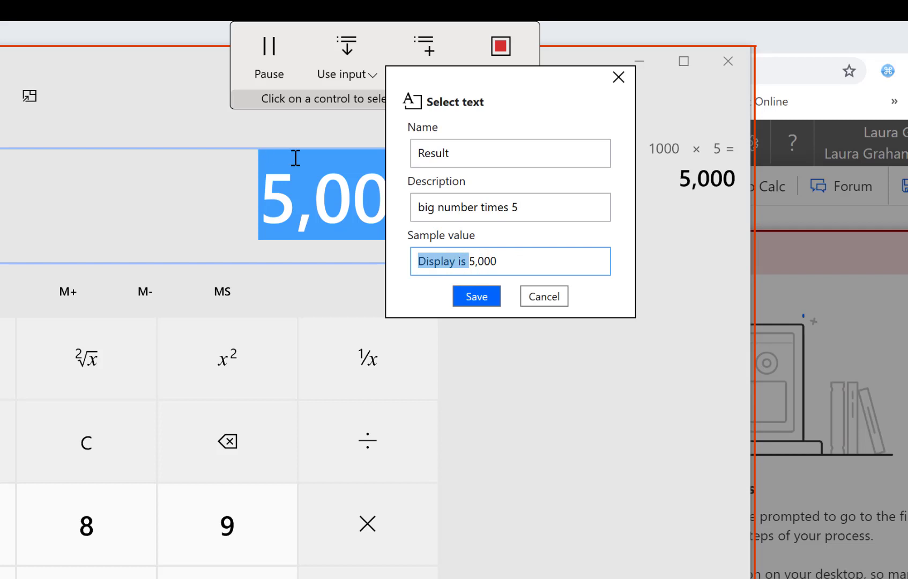
click(508, 259)
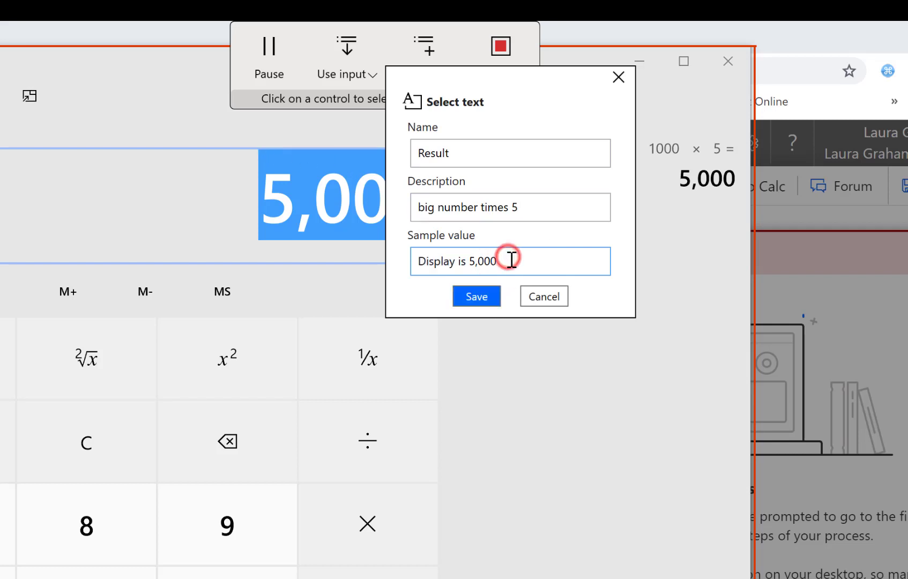
click(488, 300)
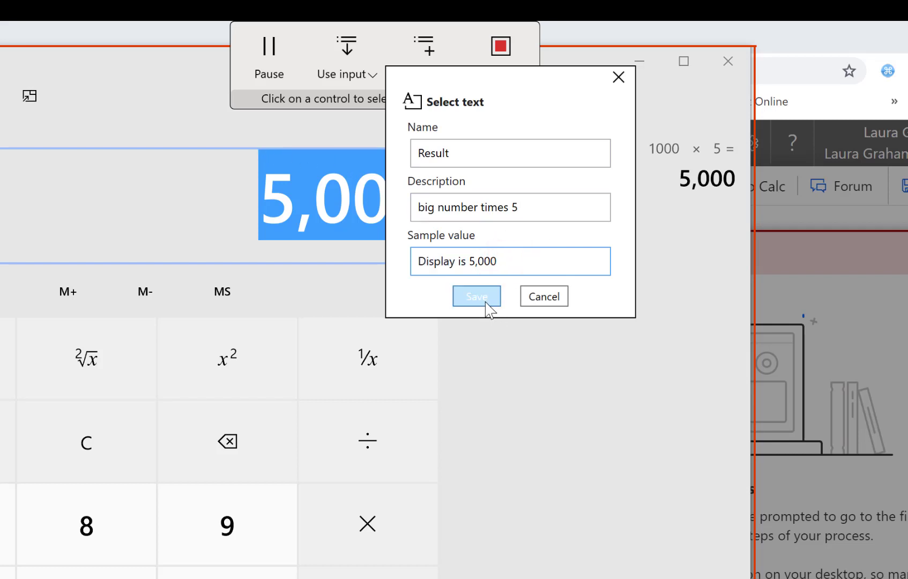
click(485, 300)
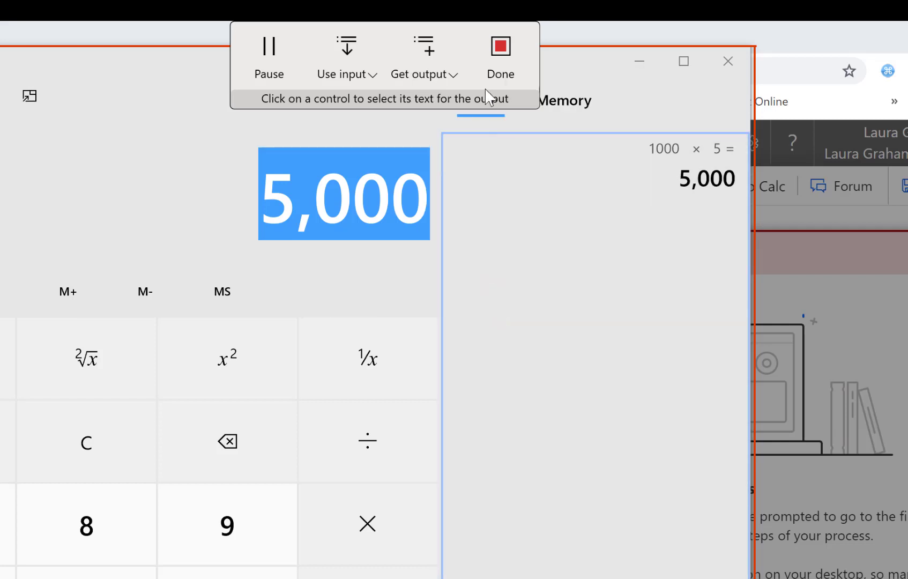
Stop recording and expand the Run Calculator script in the flow designer.
click(500, 63)
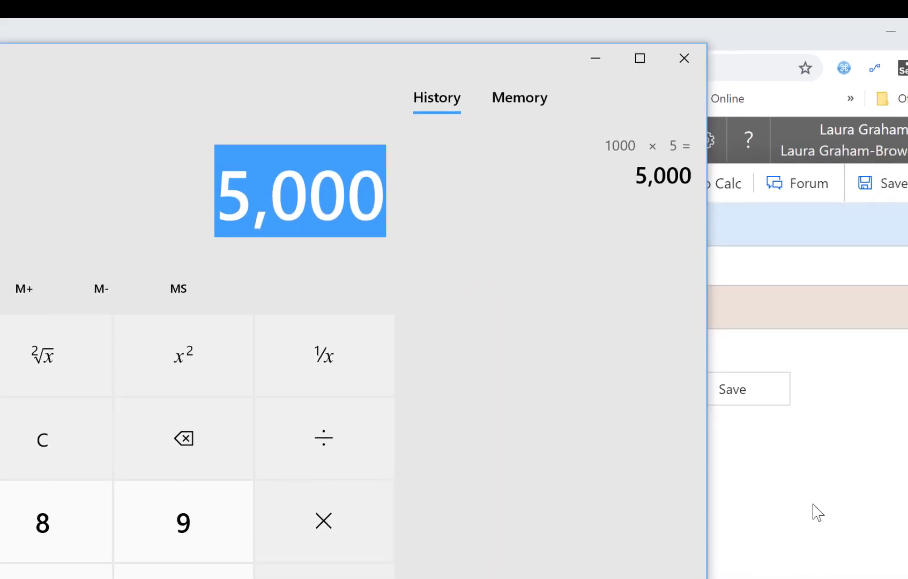
click(862, 513)
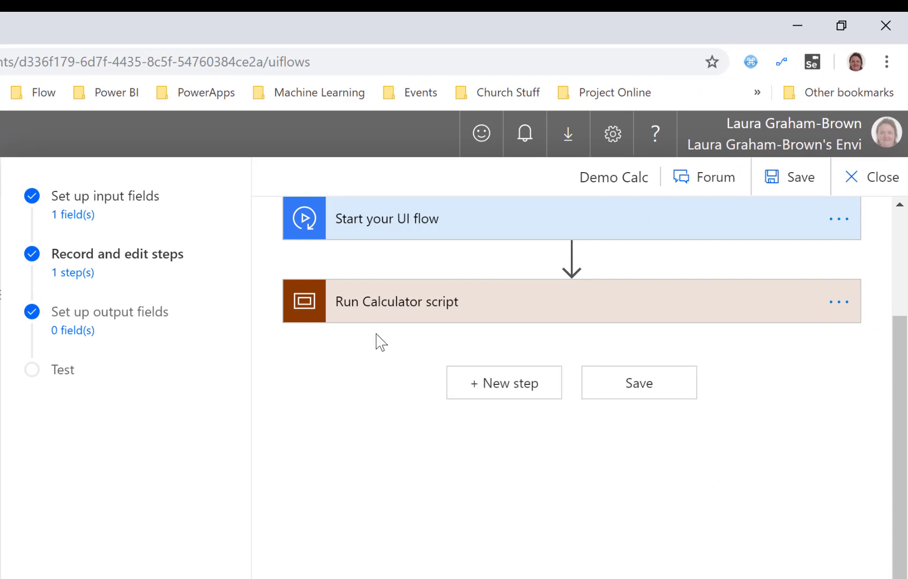
click(377, 316)
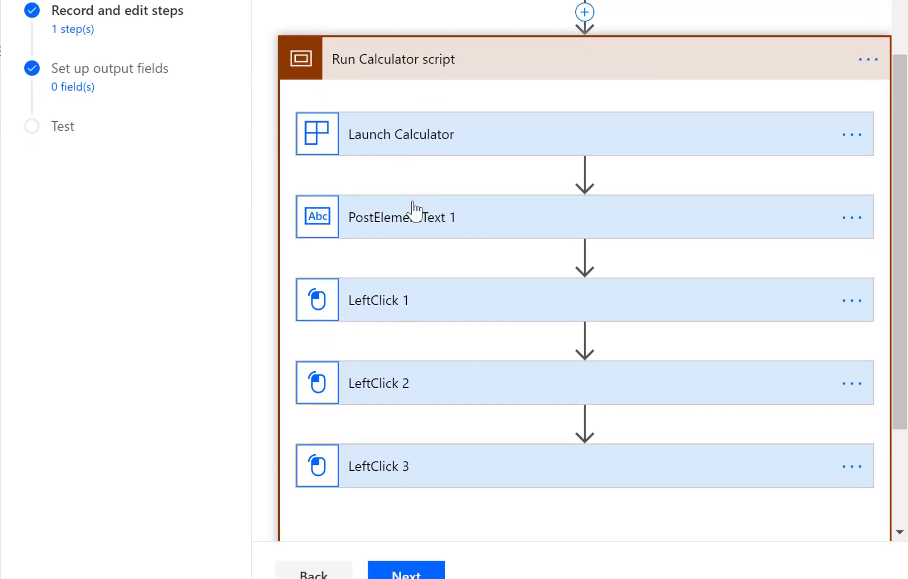
Inspect the Launch Calculator and PostElementText 1 step details.
click(433, 135)
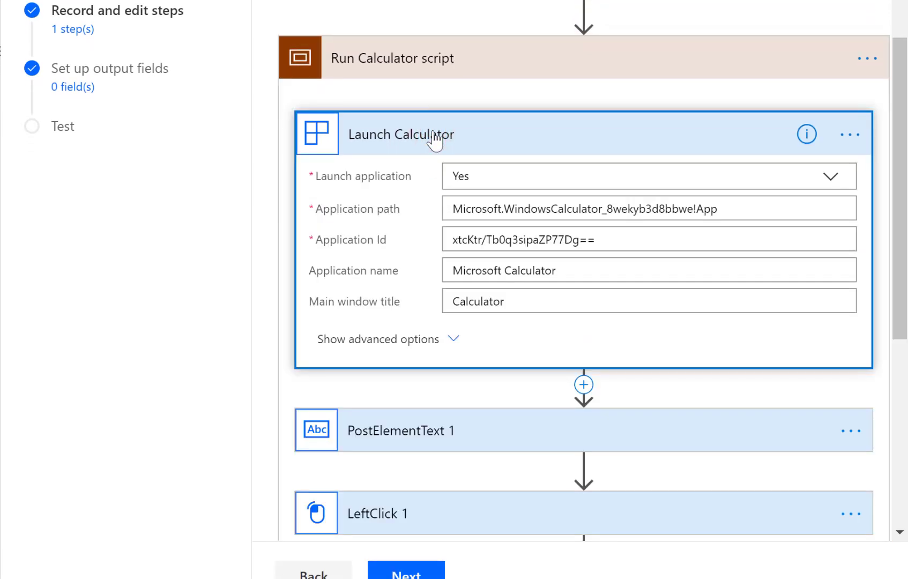
click(433, 136)
click(402, 218)
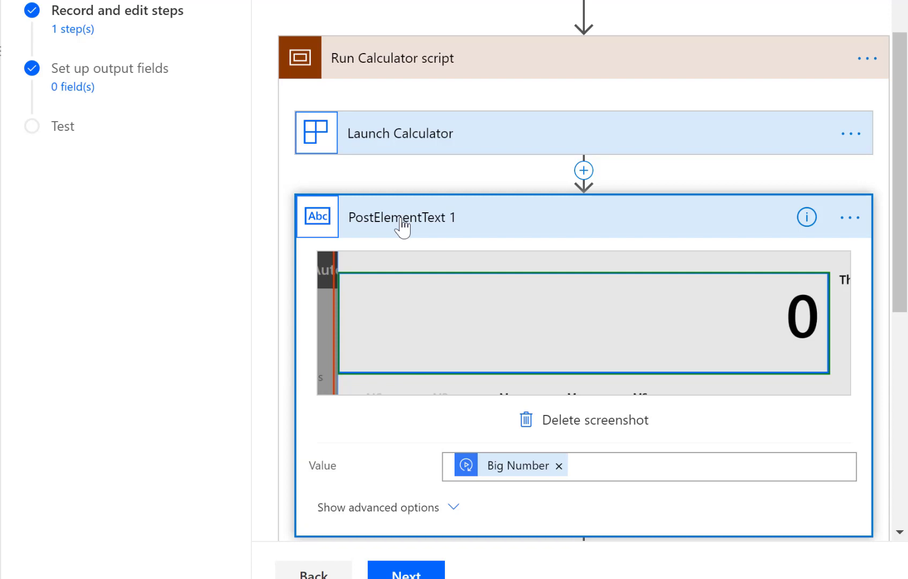
click(402, 217)
Review the LeftClick 1–3 screenshots, then continue to the output fields stage.
click(392, 302)
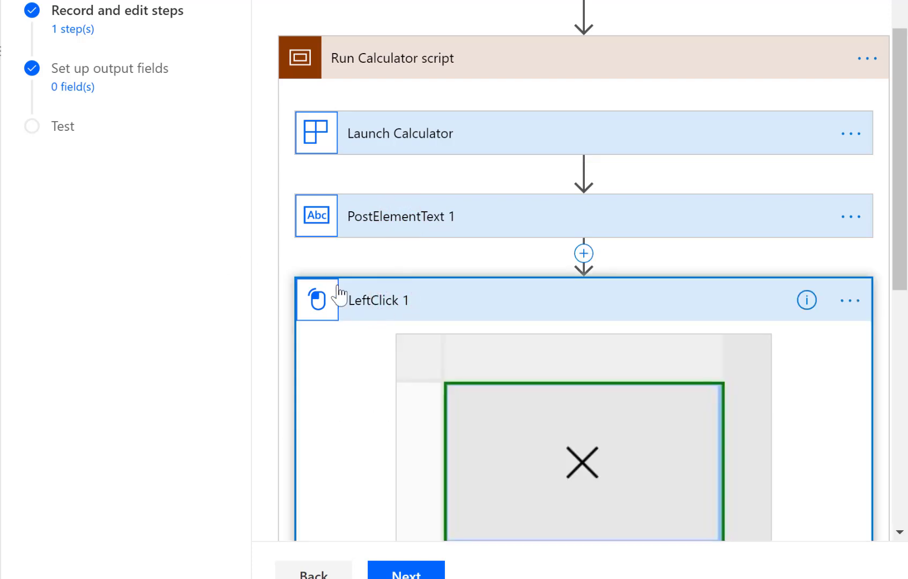
scroll(338, 292, down, 5)
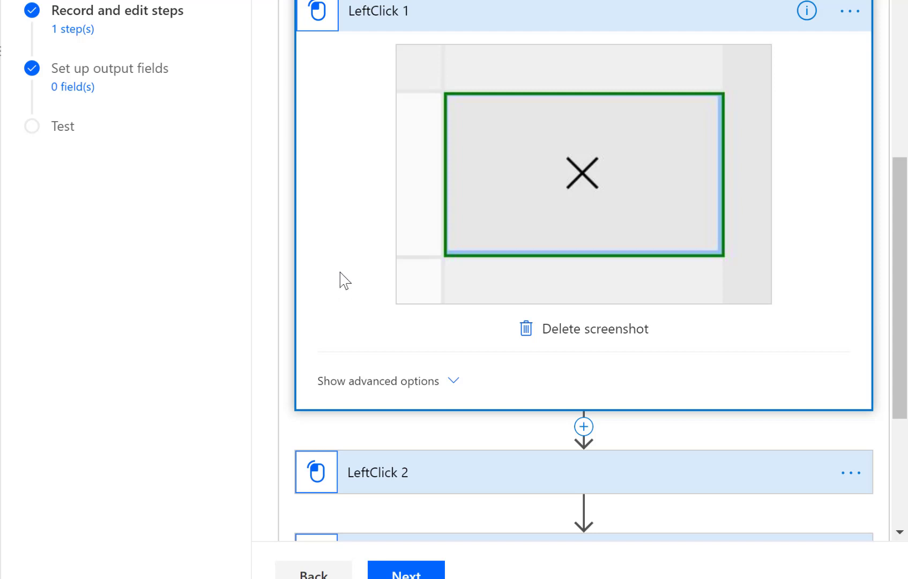
click(424, 19)
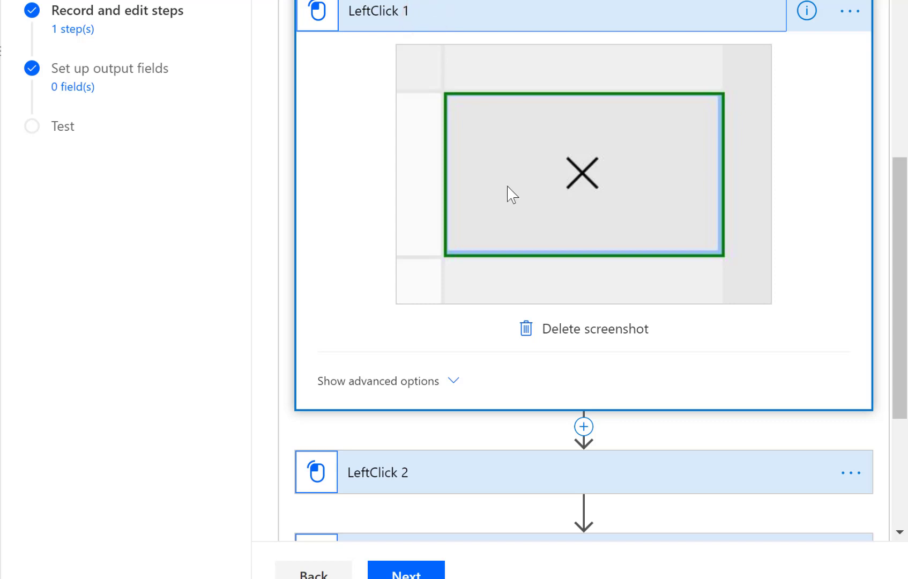
click(421, 469)
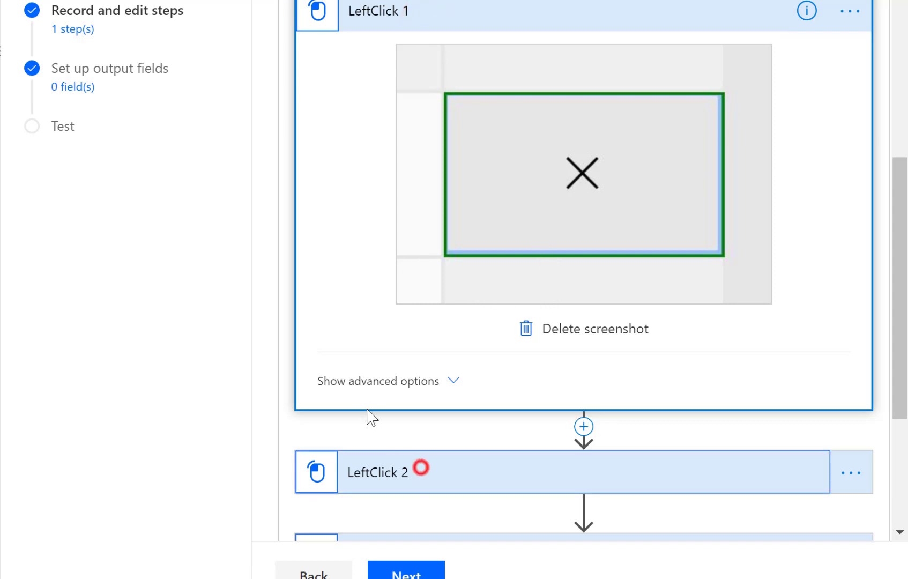
scroll(378, 283, down, 5)
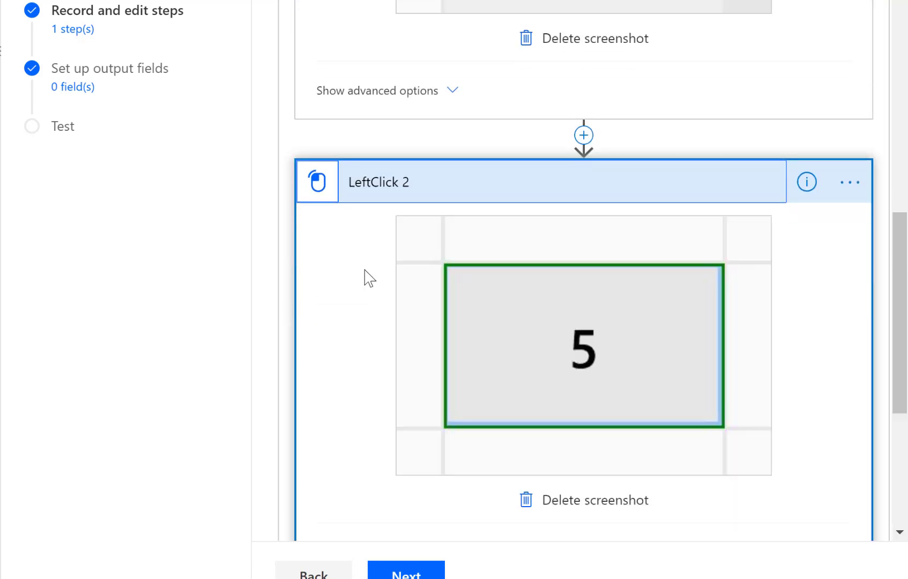
scroll(370, 278, down, 6)
click(456, 316)
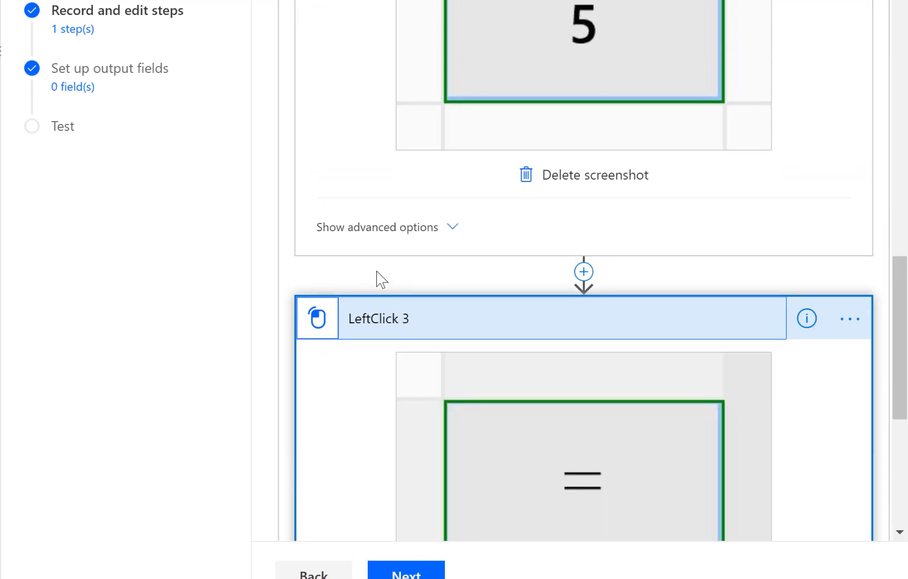
scroll(372, 274, down, 2)
scroll(371, 271, down, 3)
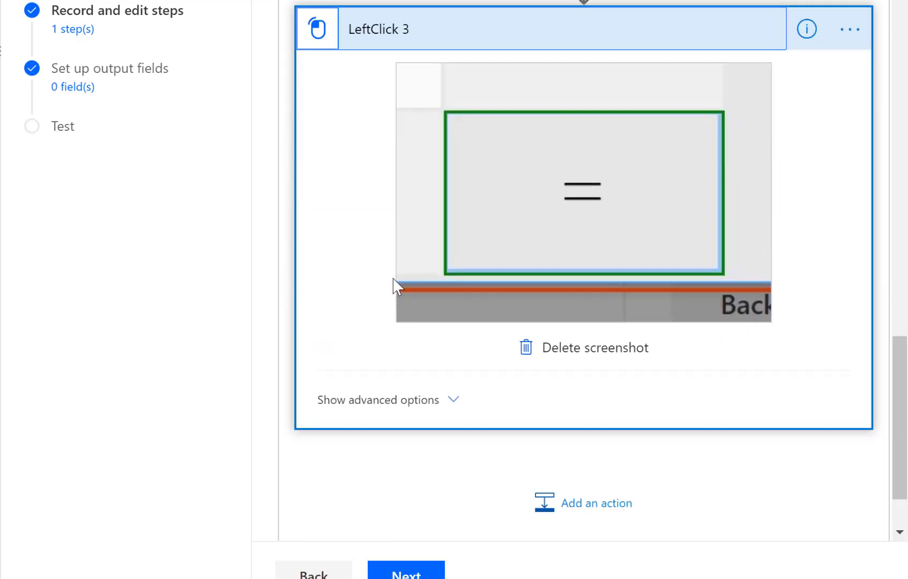
scroll(393, 284, down, 2)
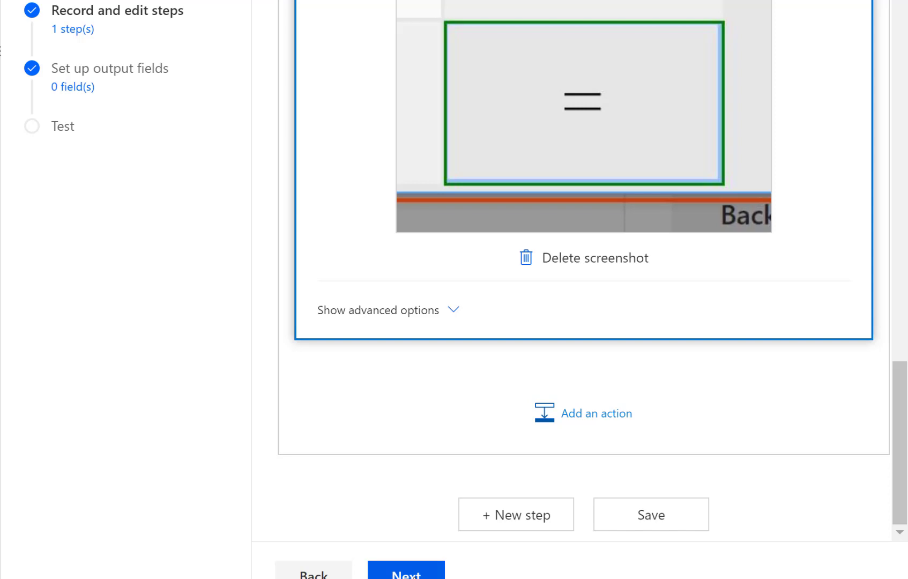
click(406, 572)
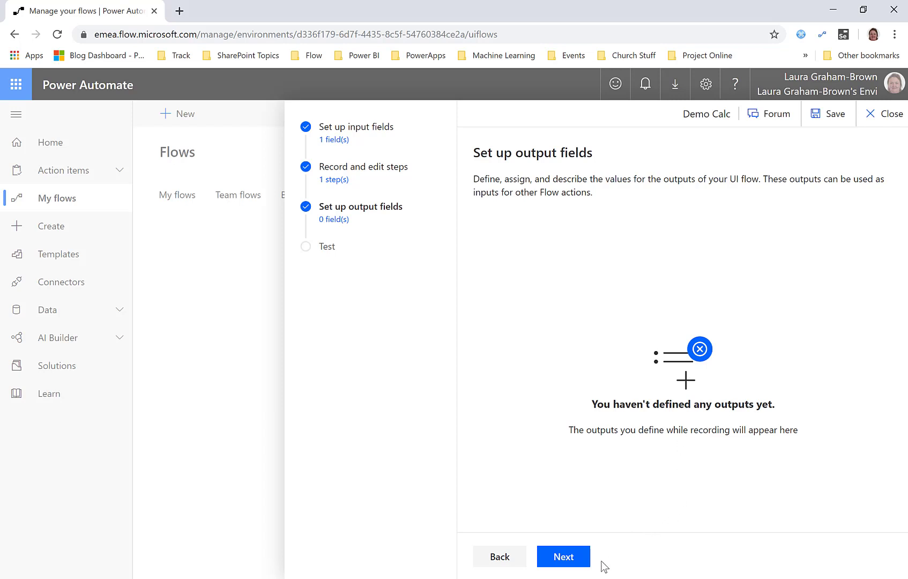
Leave the output fields at 0 and proceed to the Test stage.
click(560, 563)
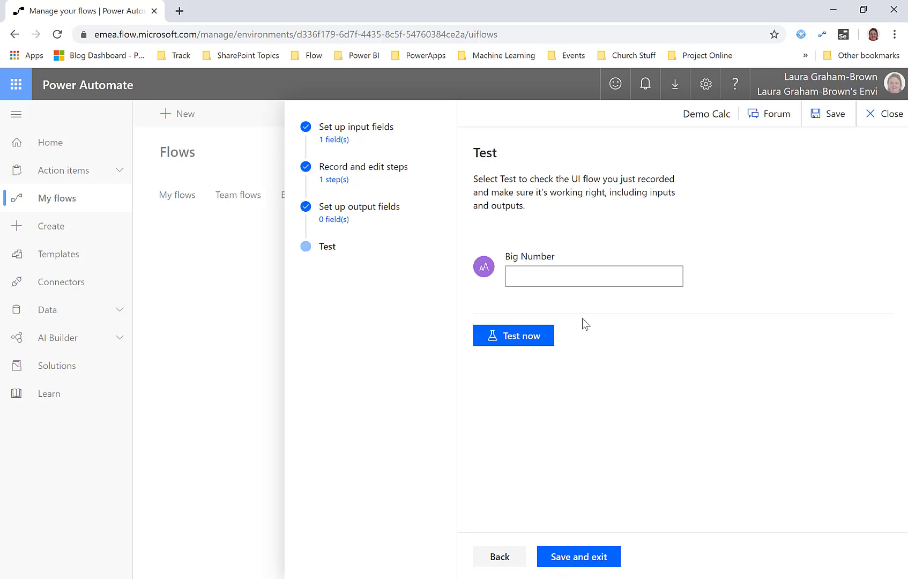
Enter 12345 as the Big Number test value and run the test.
click(516, 276)
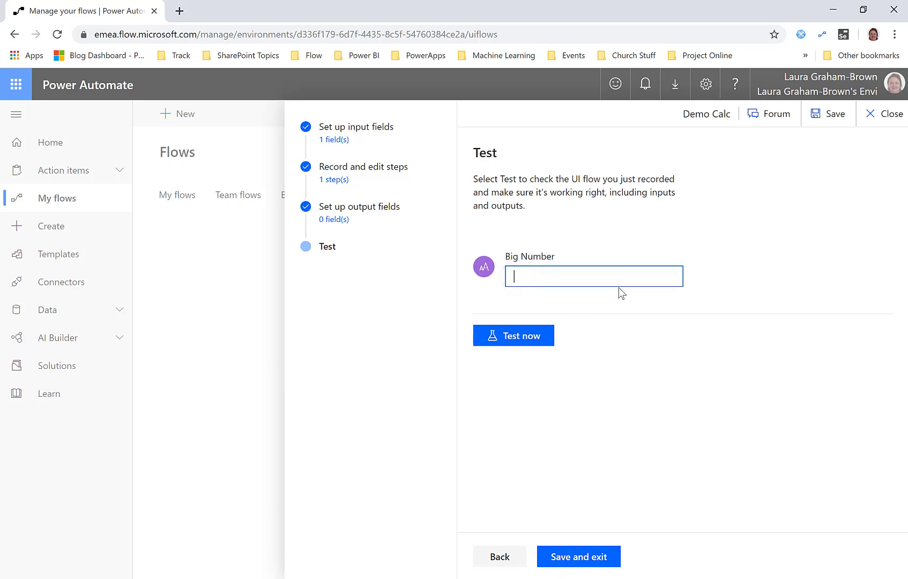
text(12345)
click(512, 339)
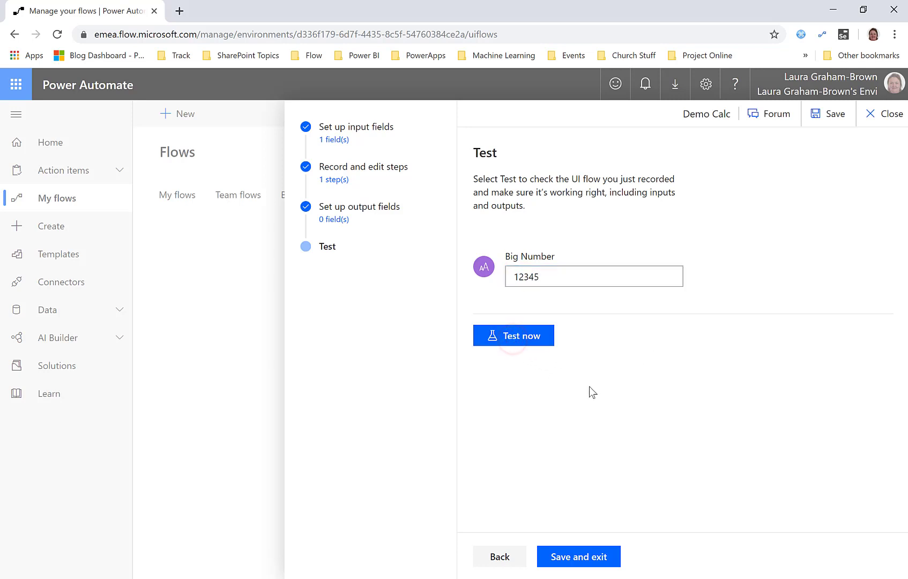